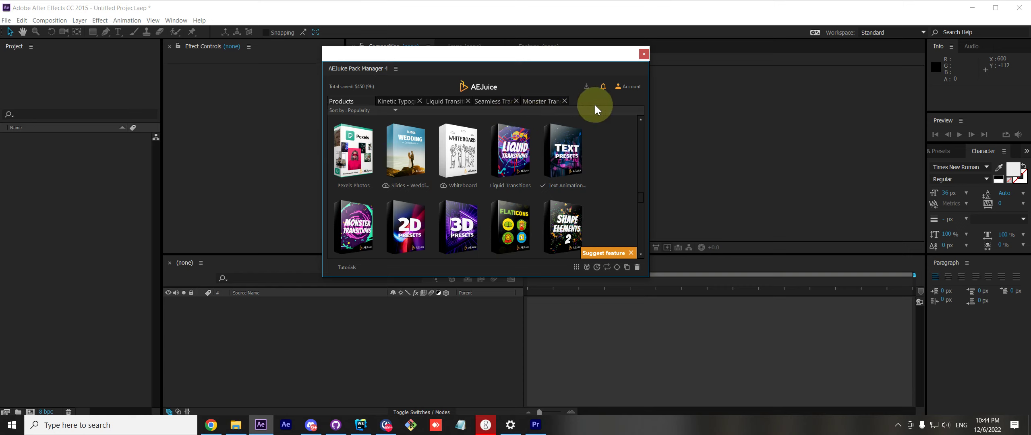
# - Open the Troubleshooter from Account > Report a problem and move its V2 window aside
pyautogui.click(633, 84)
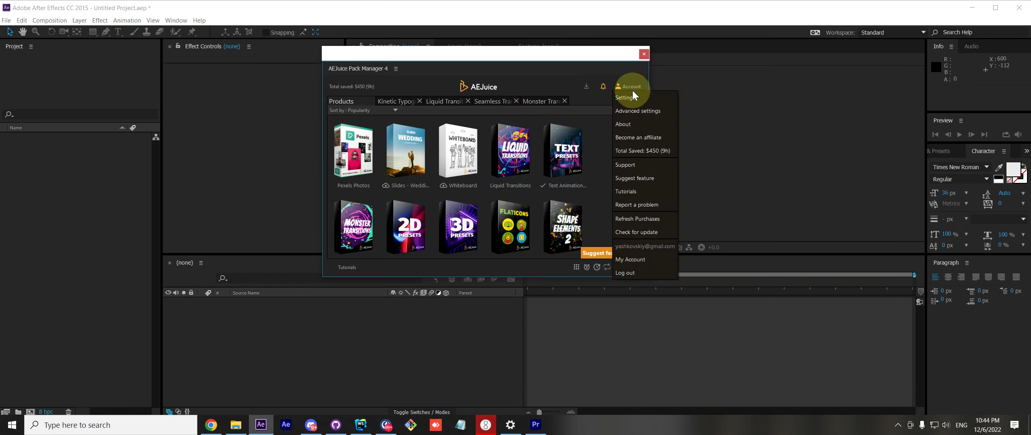
pyautogui.click(631, 207)
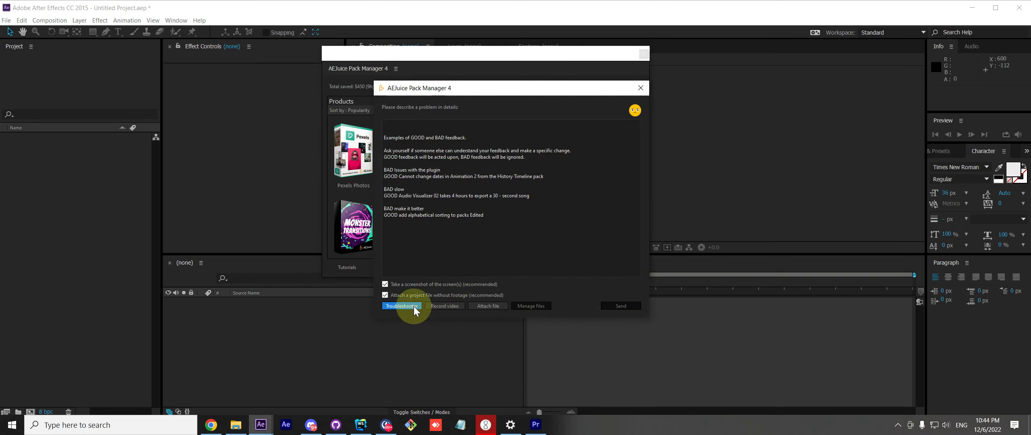
pyautogui.click(400, 306)
pyautogui.moveTo(155, 34); pyautogui.dragTo(303, 82)
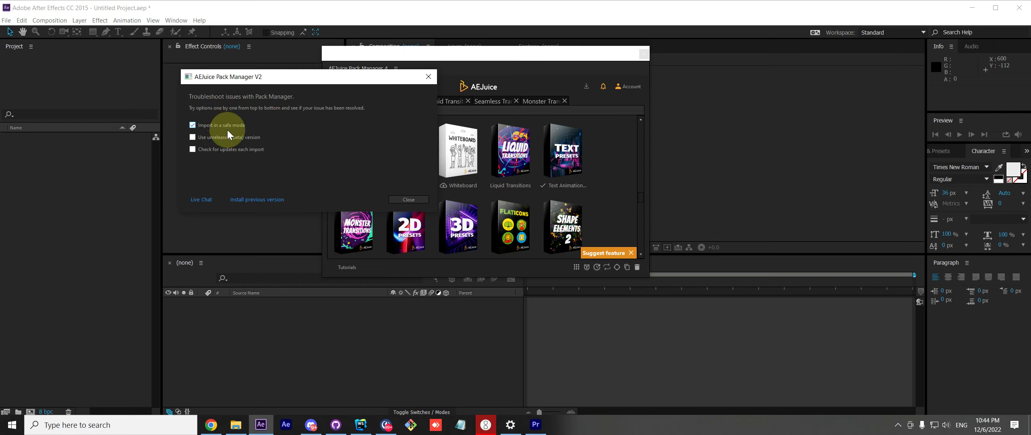
# - Close the troubleshooter and import Circle 01 from the Monster Transitions pack
pyautogui.click(407, 200)
pyautogui.click(359, 226)
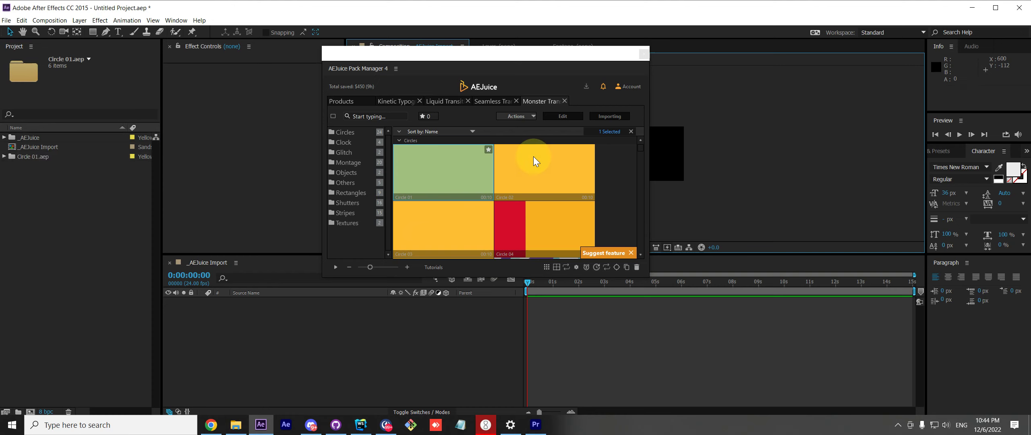
pyautogui.click(629, 86)
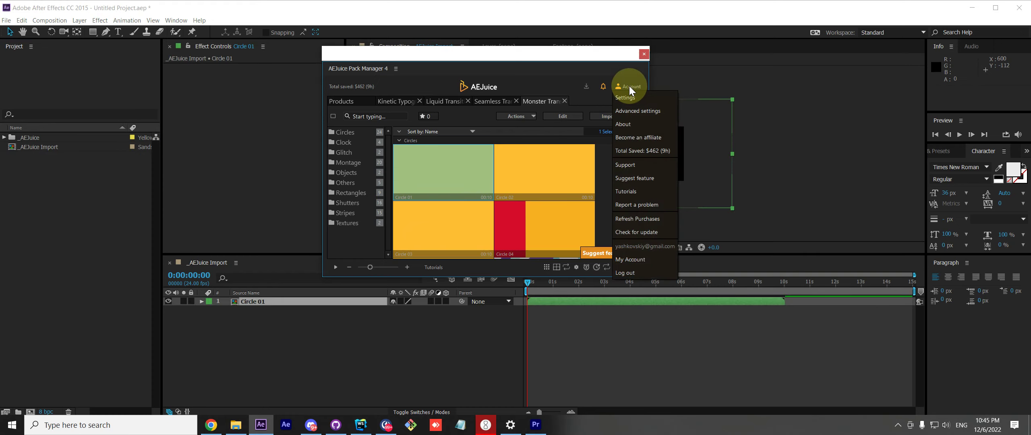
# - Reopen the Troubleshooter from Report a problem and drag its V2 window to the centre
pyautogui.click(642, 203)
pyautogui.click(404, 306)
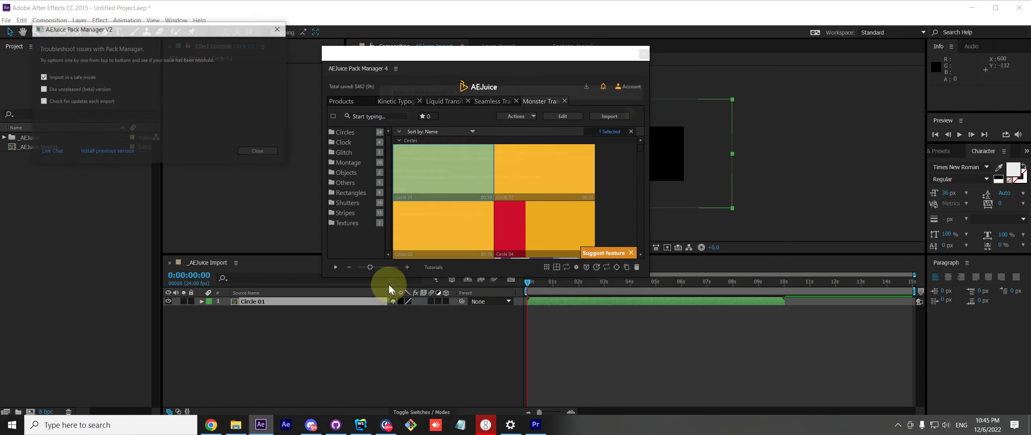
pyautogui.moveTo(138, 34); pyautogui.dragTo(343, 75)
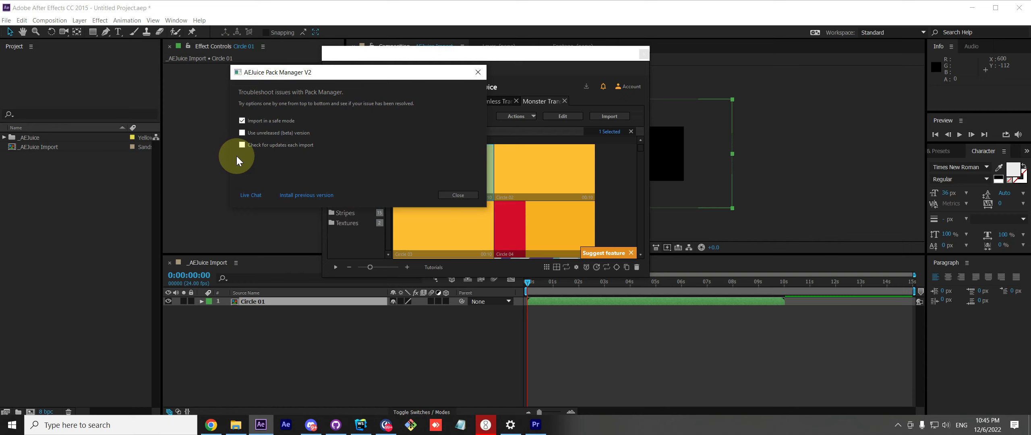
pyautogui.moveTo(294, 81); pyautogui.dragTo(286, 121)
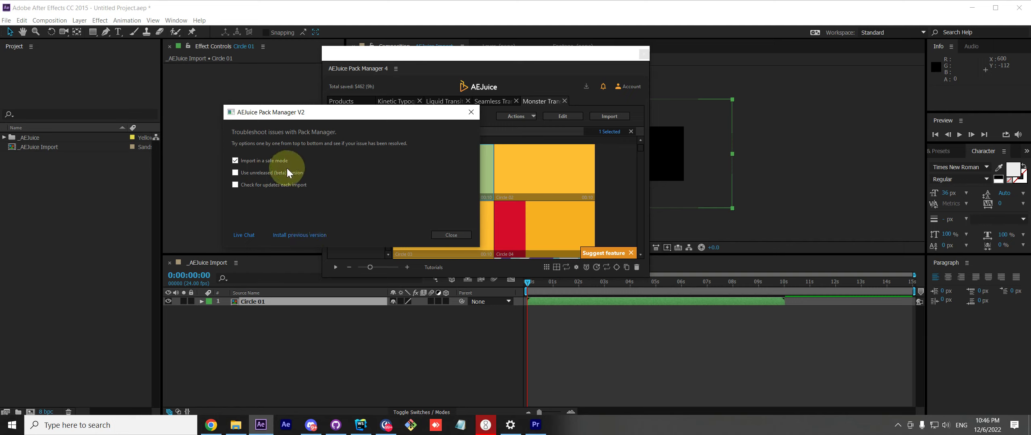
pyautogui.click(250, 236)
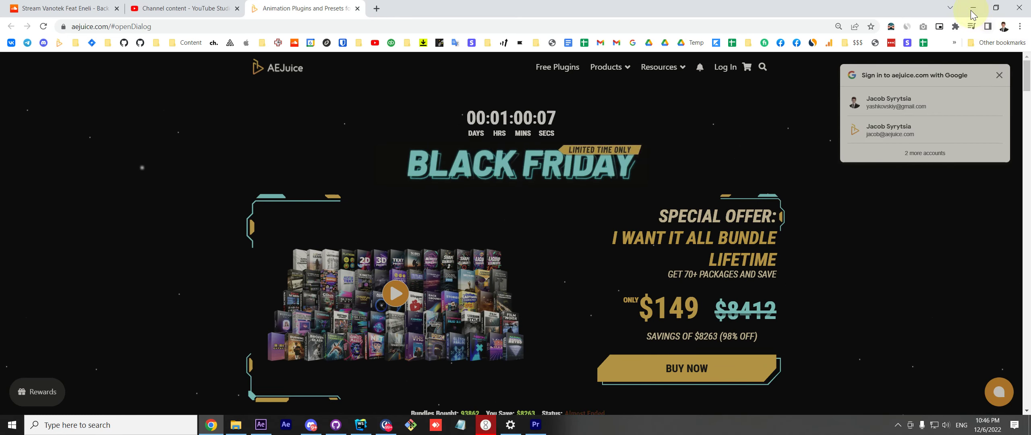
pyautogui.click(951, 9)
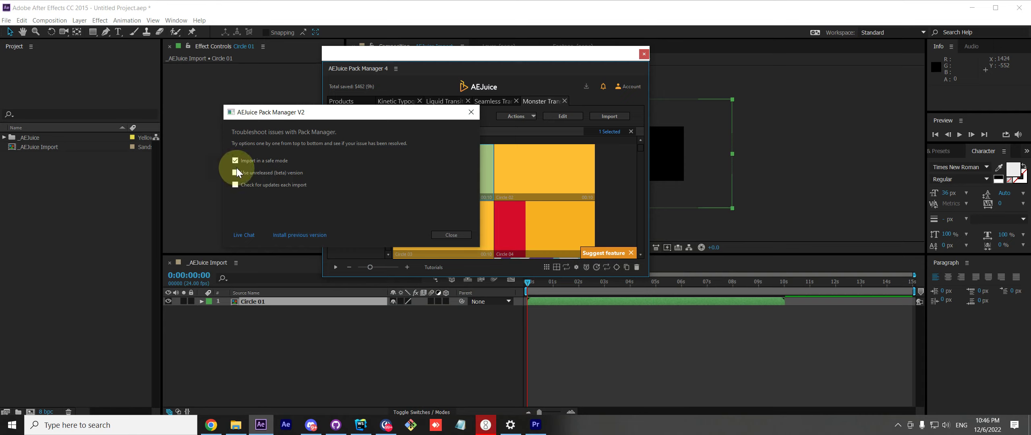